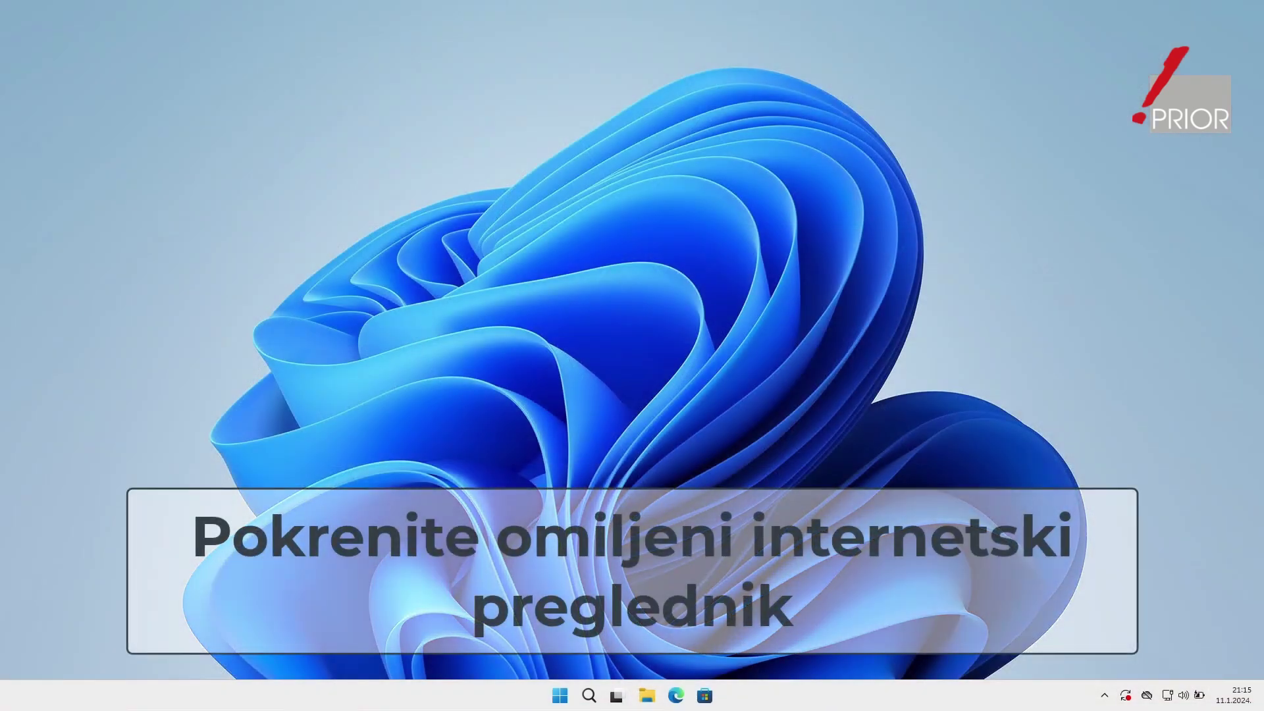
# - Launch Edge and enter manage.autodesk.com in the address bar
pyautogui.click(678, 701)
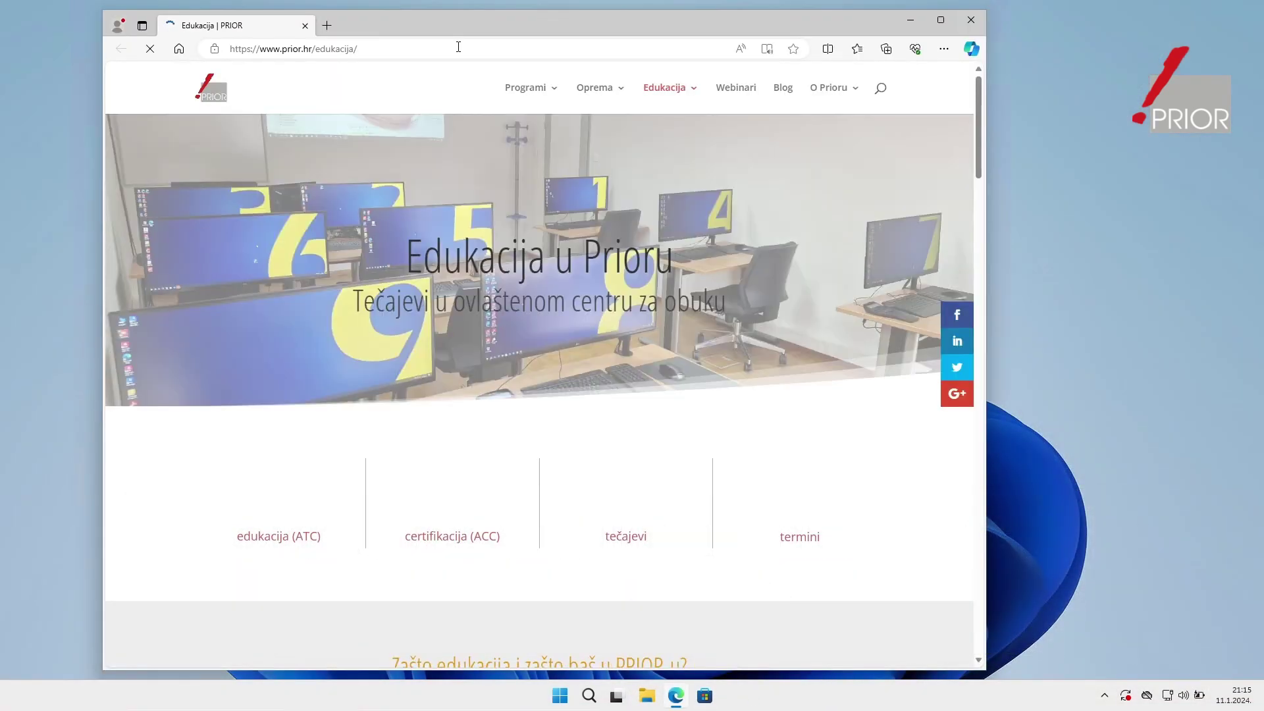
pyautogui.click(458, 47)
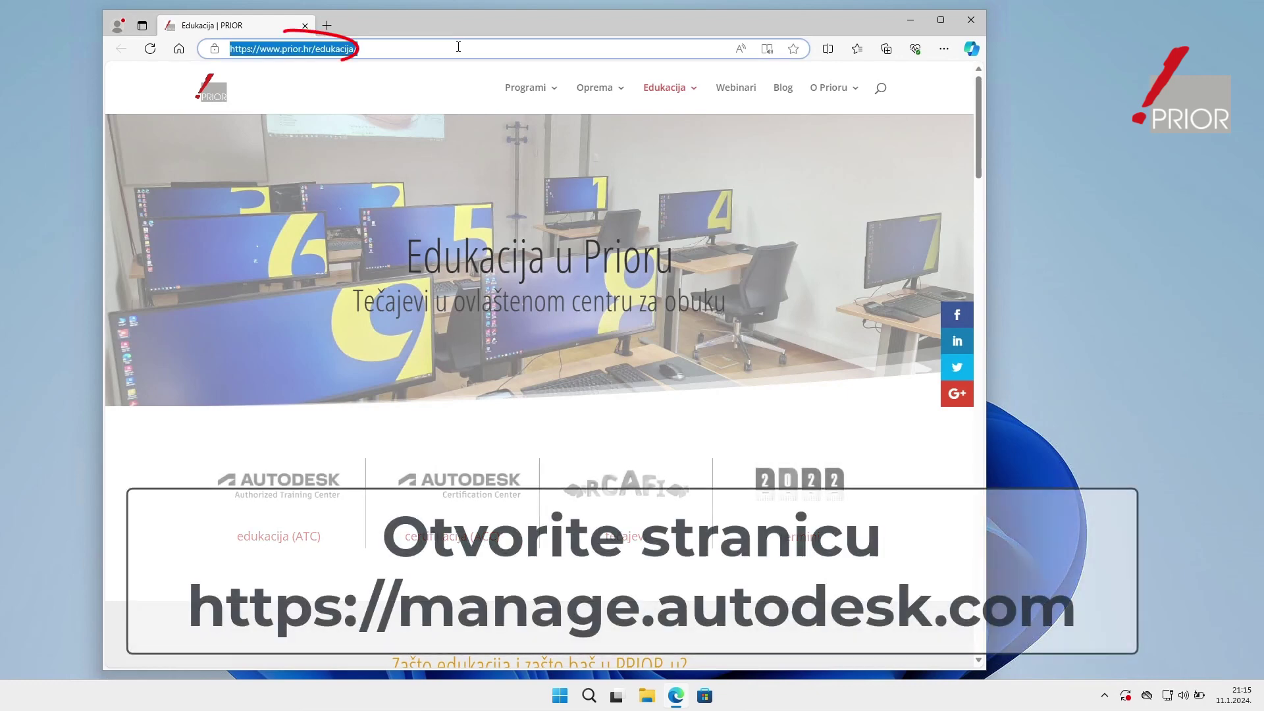
pyautogui.write('manage')
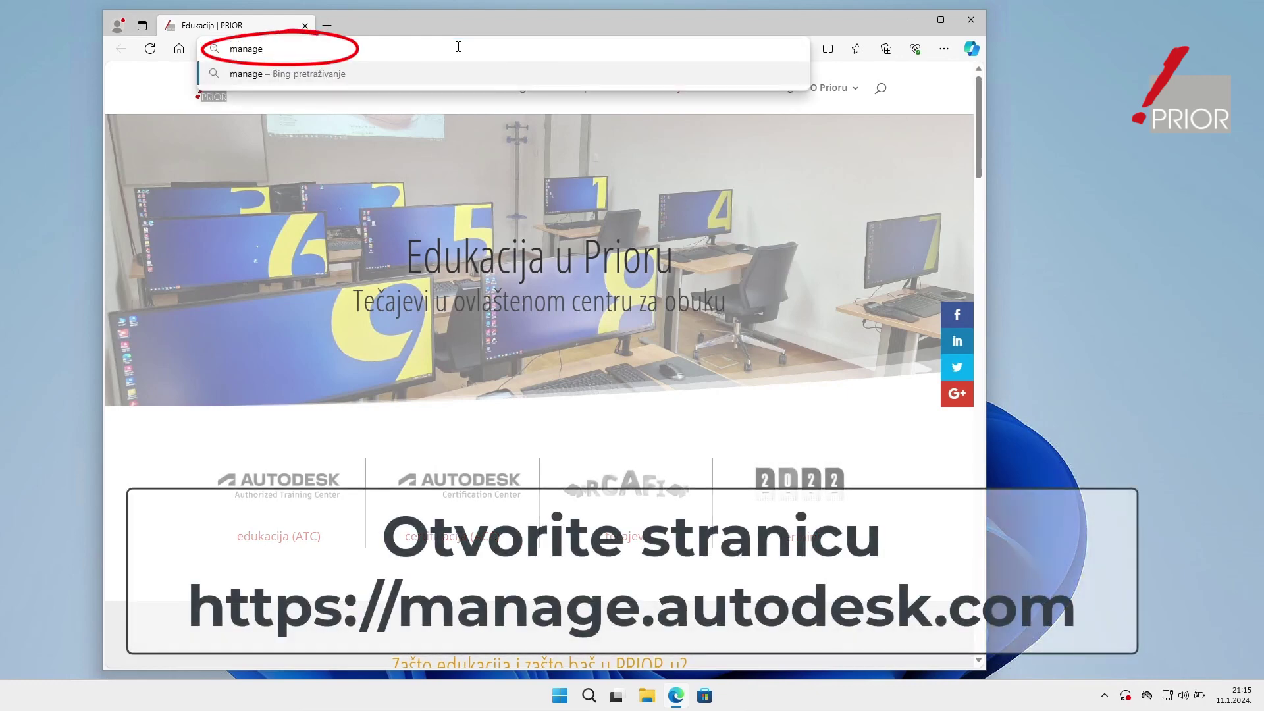
pyautogui.write('.autodesk.c')
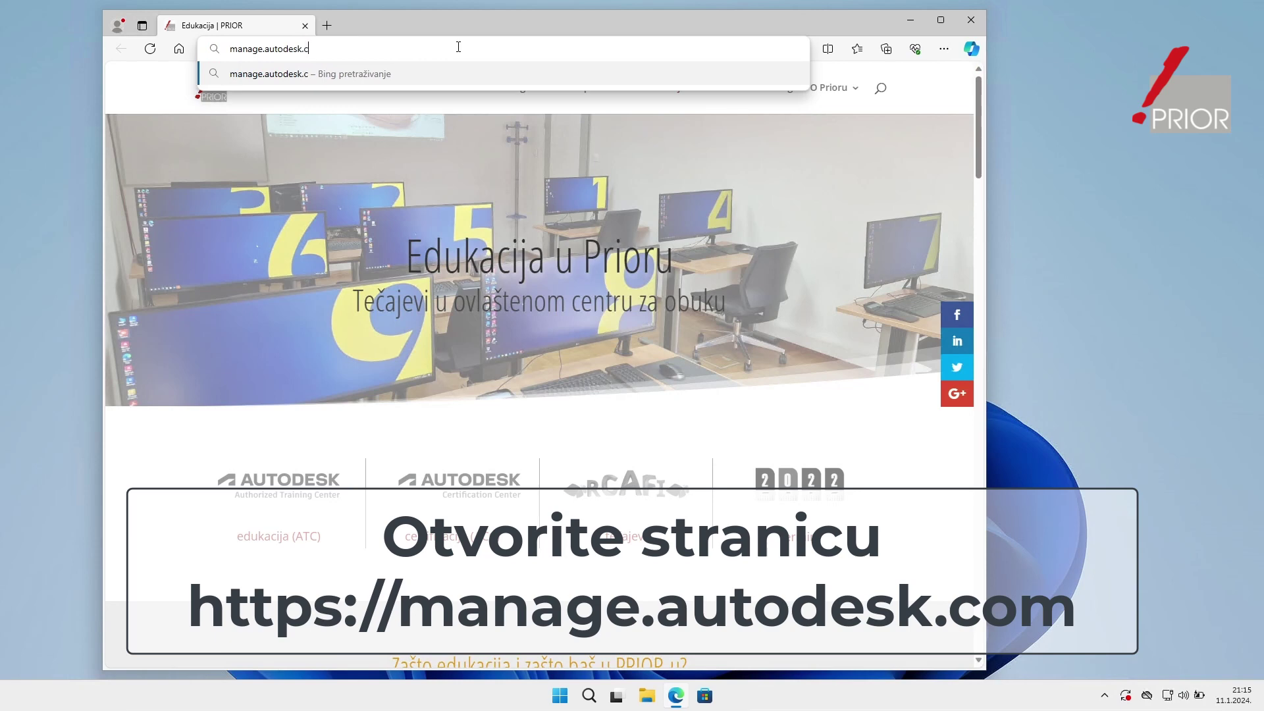
pyautogui.write('om')
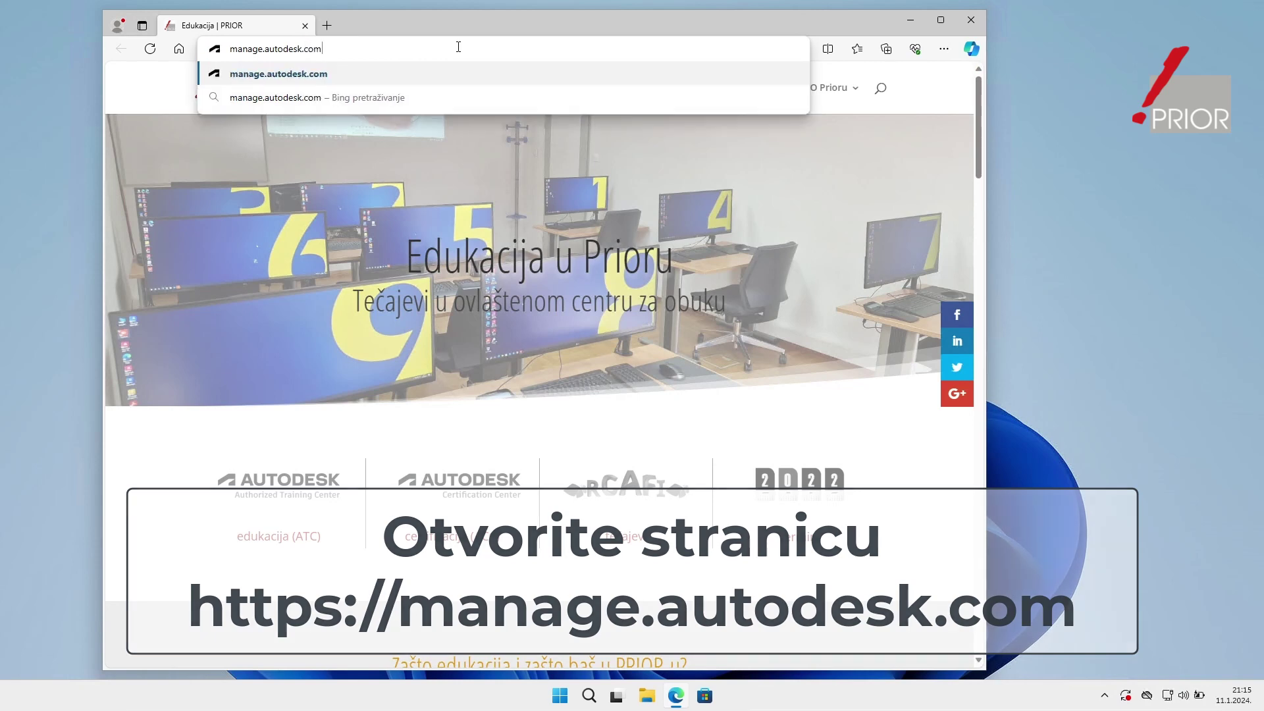
pyautogui.press('Return')
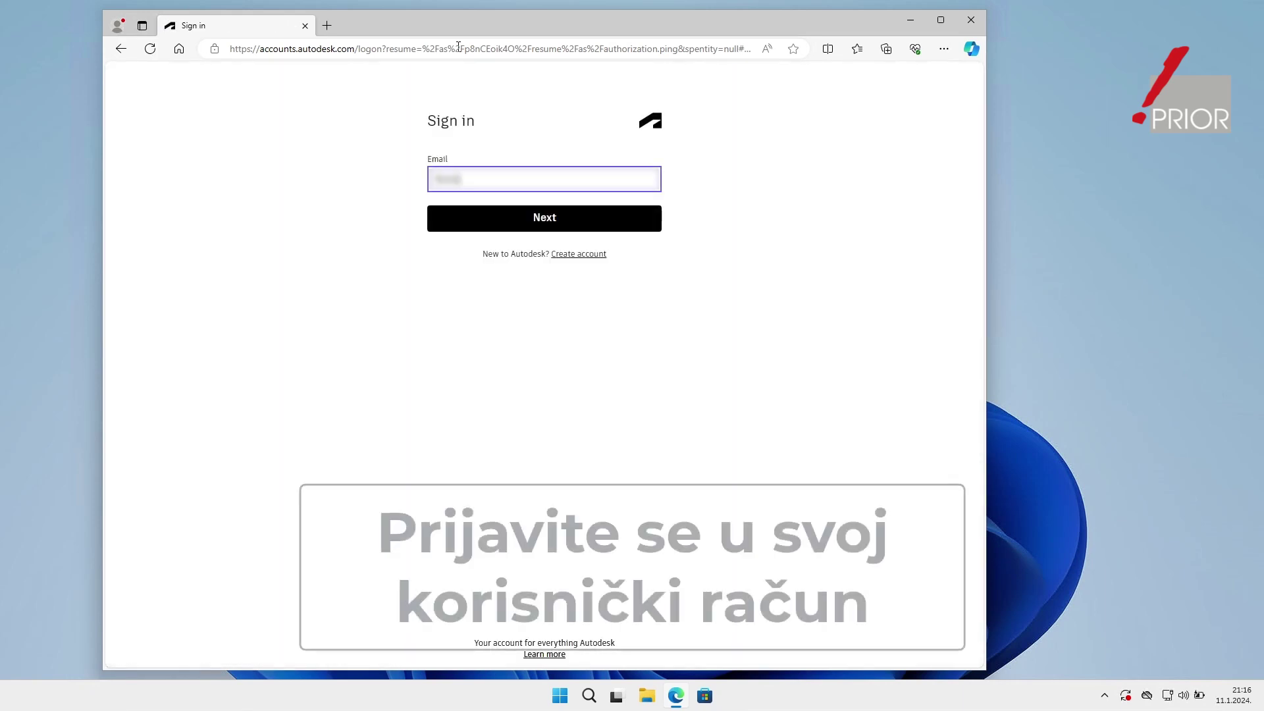
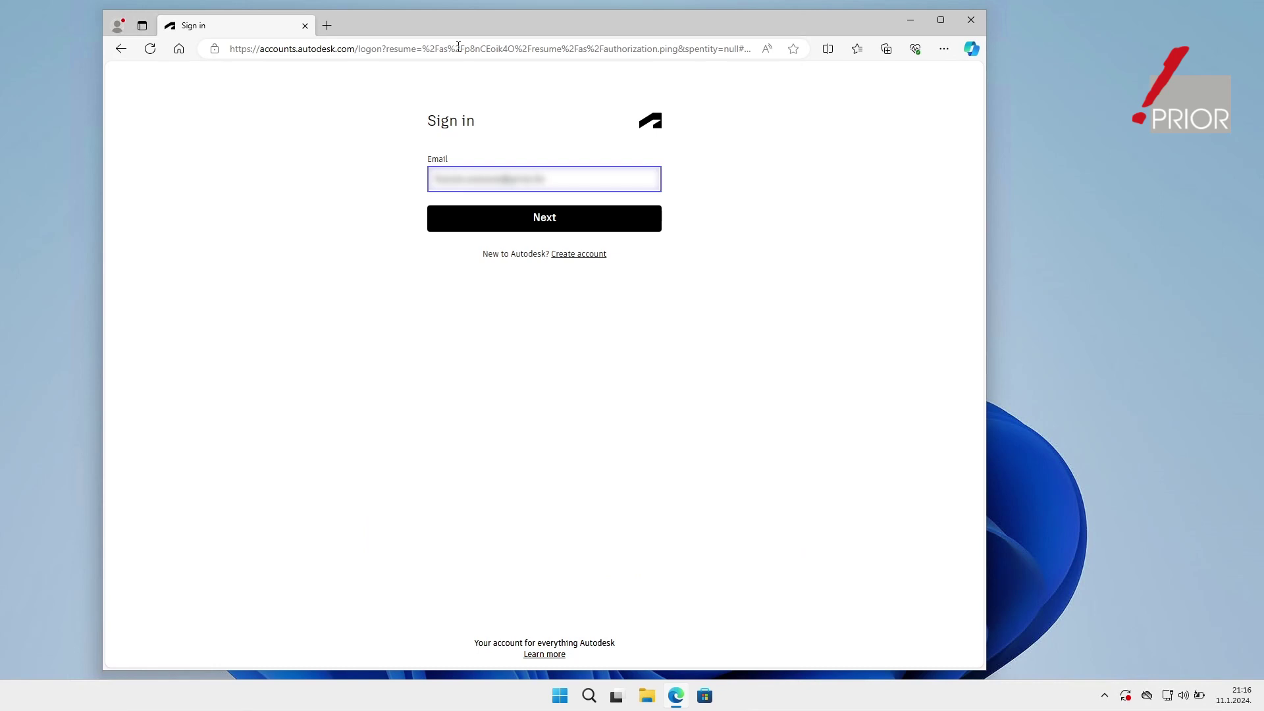
# - Sign in with the account e-mail and password, then accept the updated Terms of Use
pyautogui.click(547, 227)
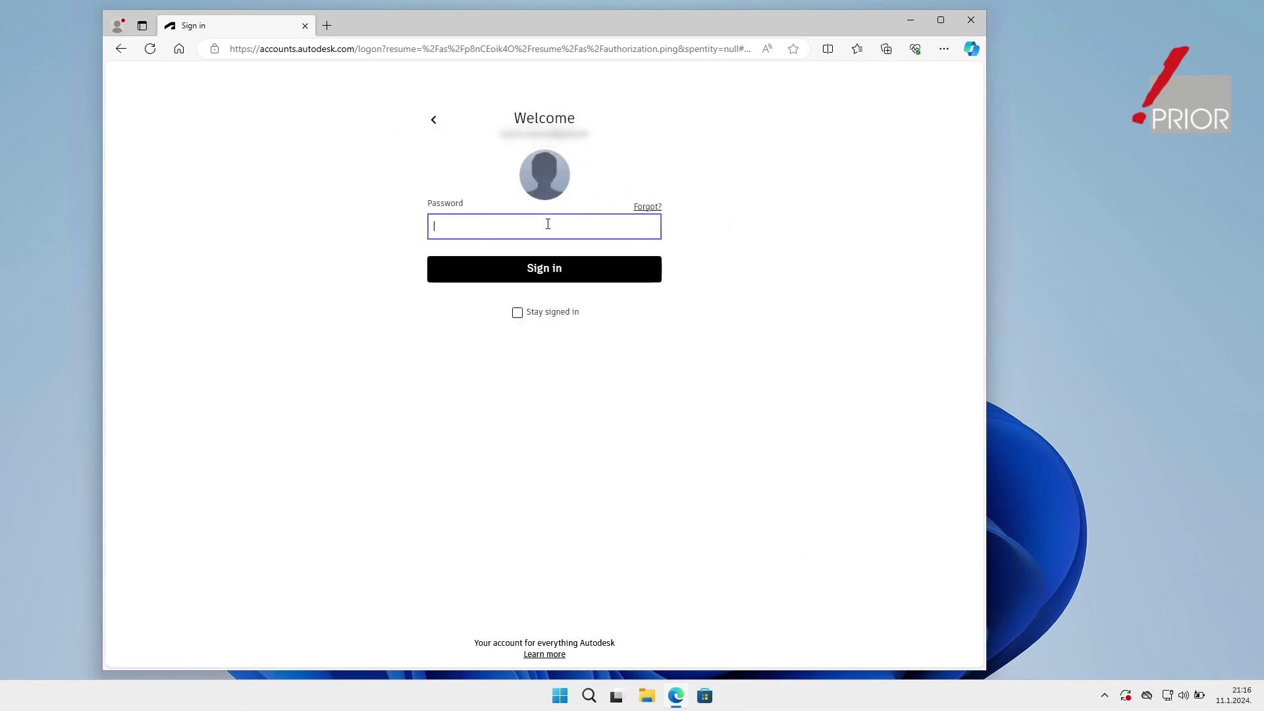
pyautogui.write('••')
pyautogui.click(524, 270)
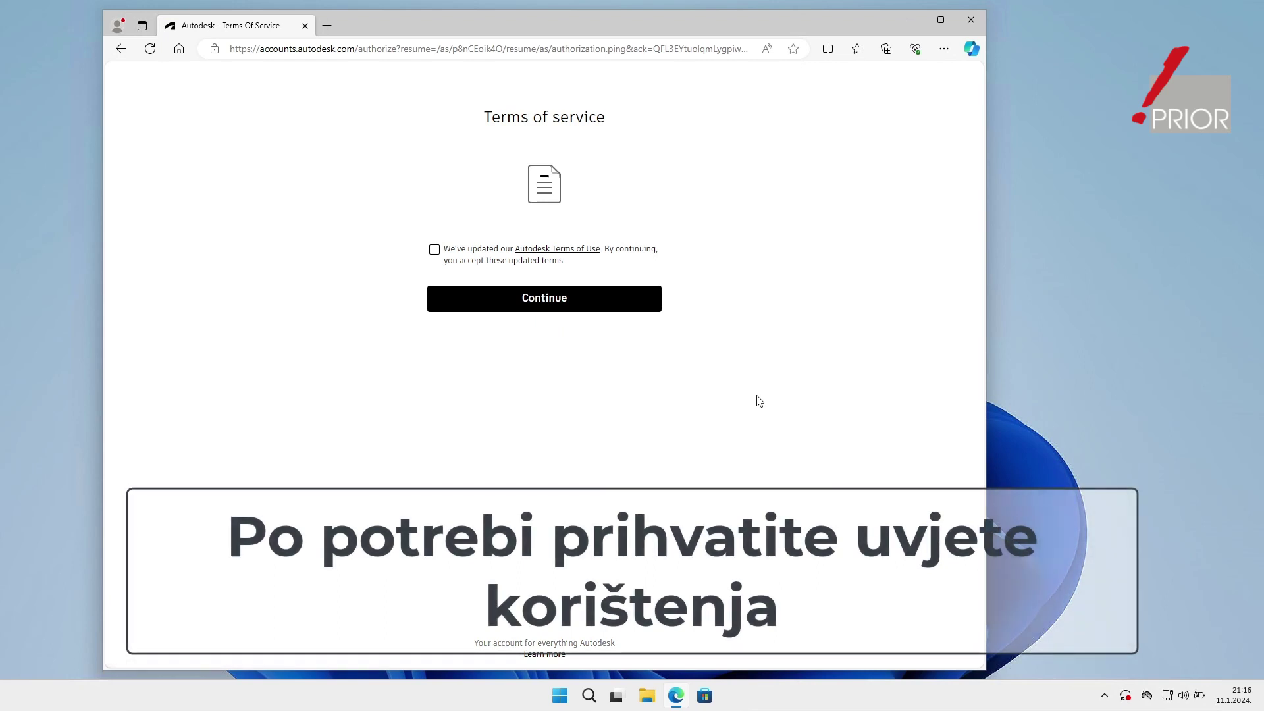
pyautogui.click(435, 251)
pyautogui.click(573, 295)
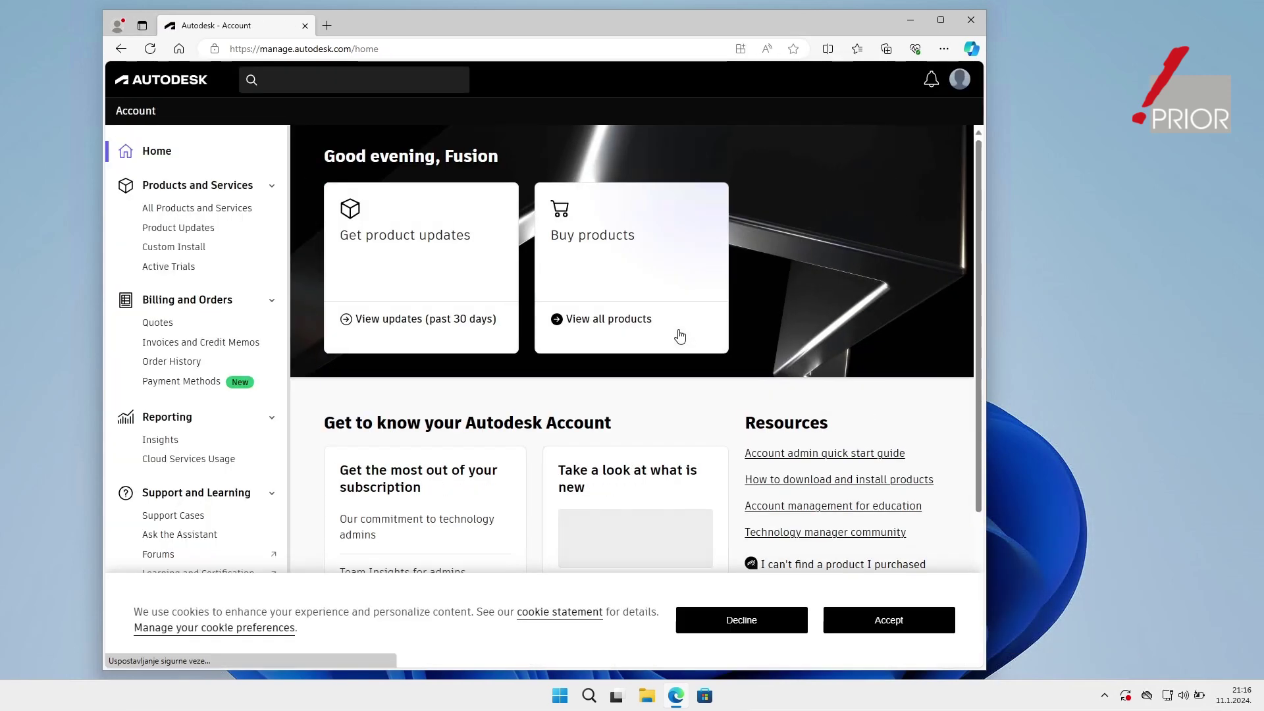
# - Accept cookies, decline the survey, and download Fusion 360 from All Products and Services
pyautogui.click(875, 624)
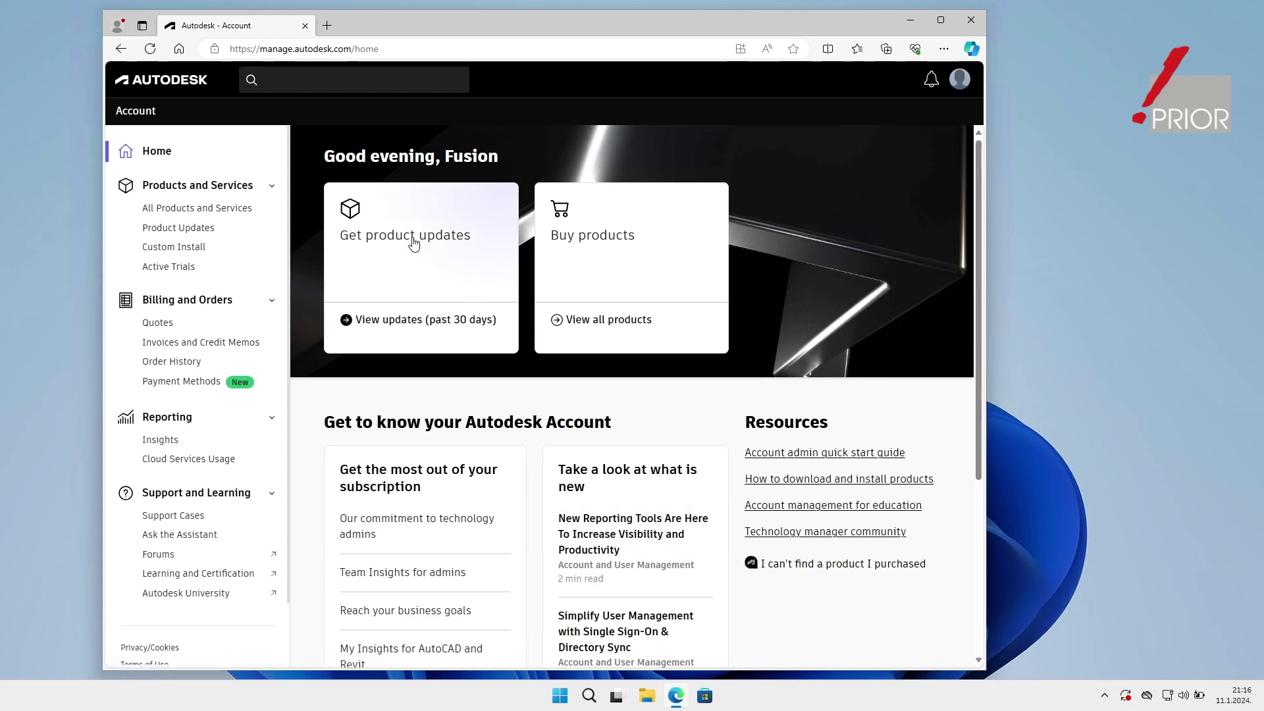
pyautogui.click(200, 210)
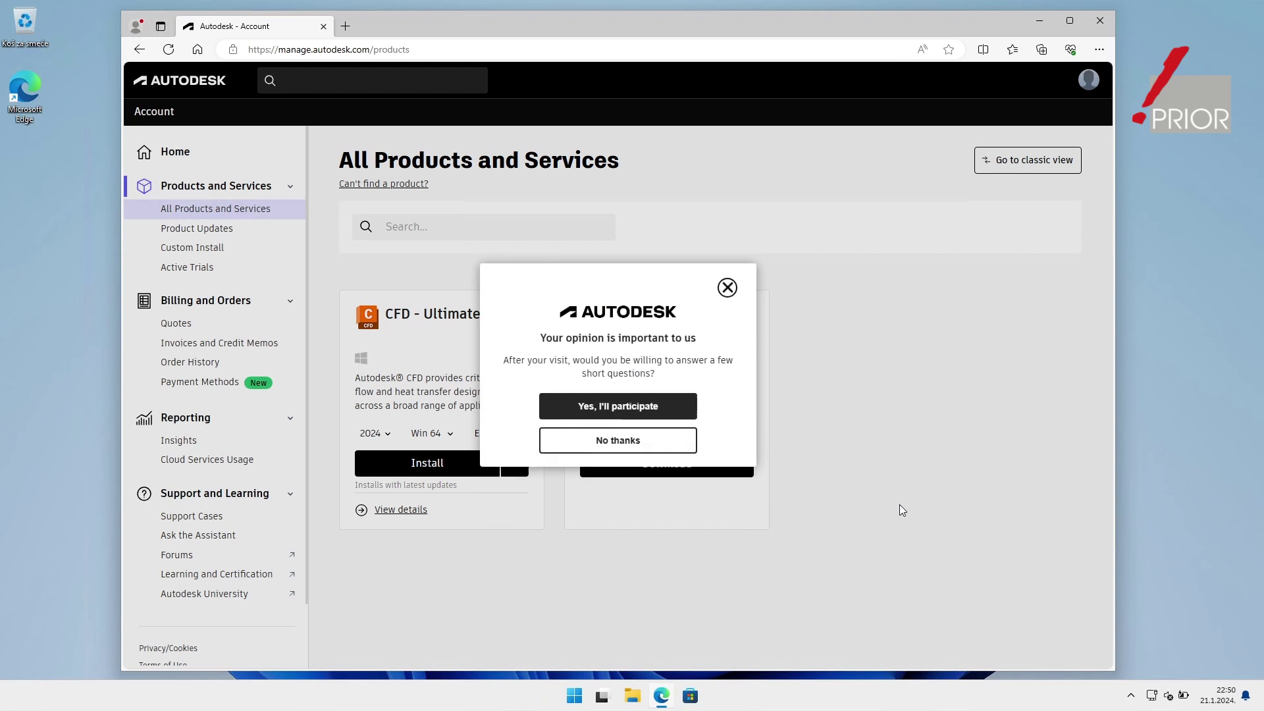
pyautogui.click(631, 445)
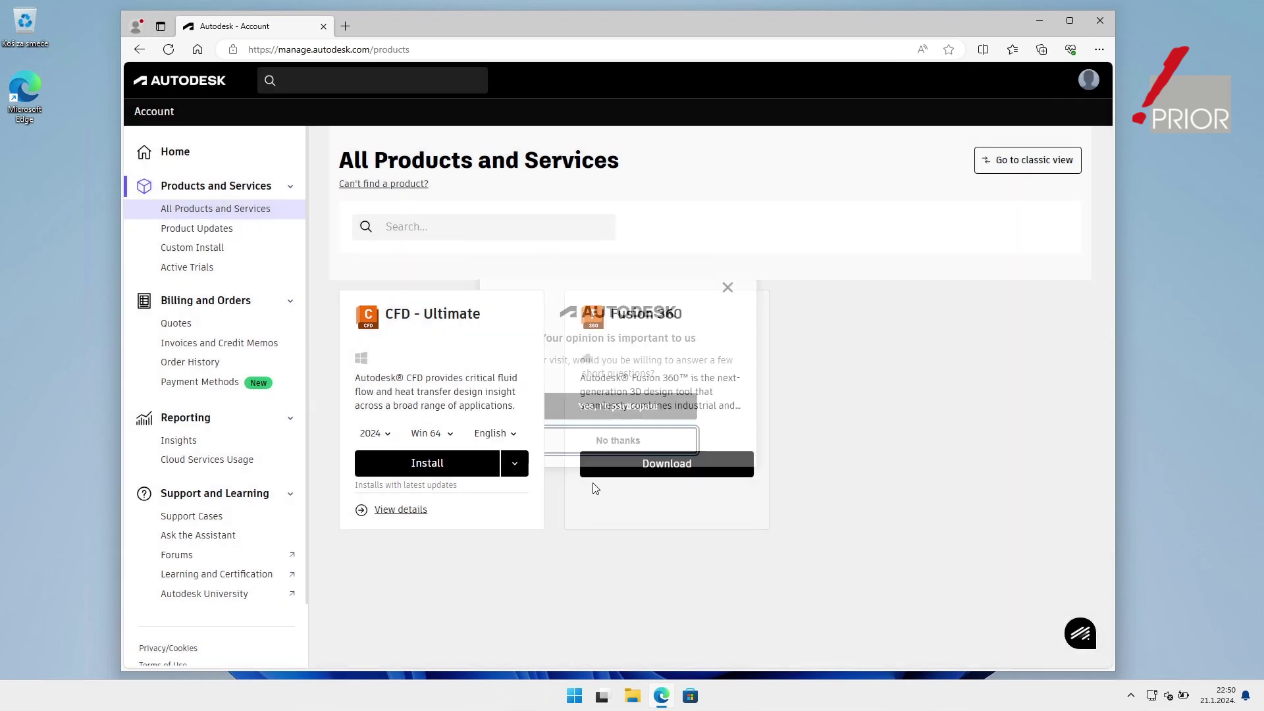
pyautogui.click(677, 464)
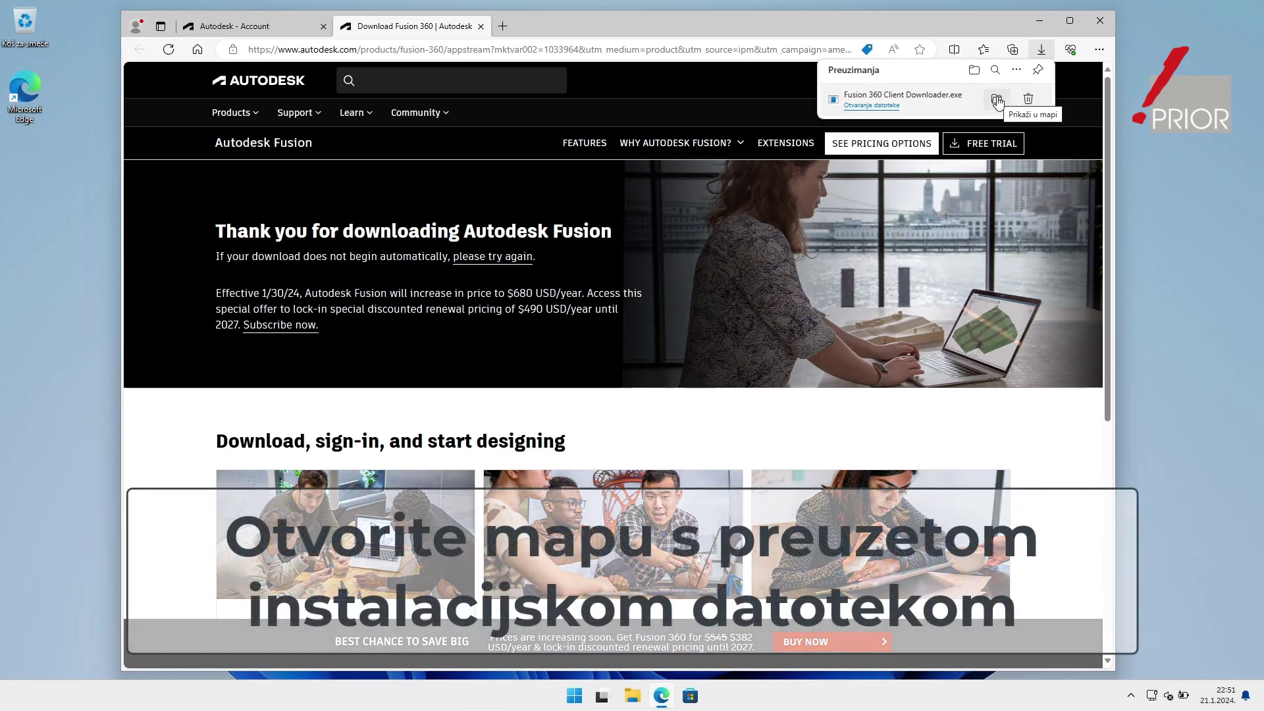
# - Show the downloaded installer in its folder, close Edge, and run Fusion 360 Client Downloader
pyautogui.click(997, 99)
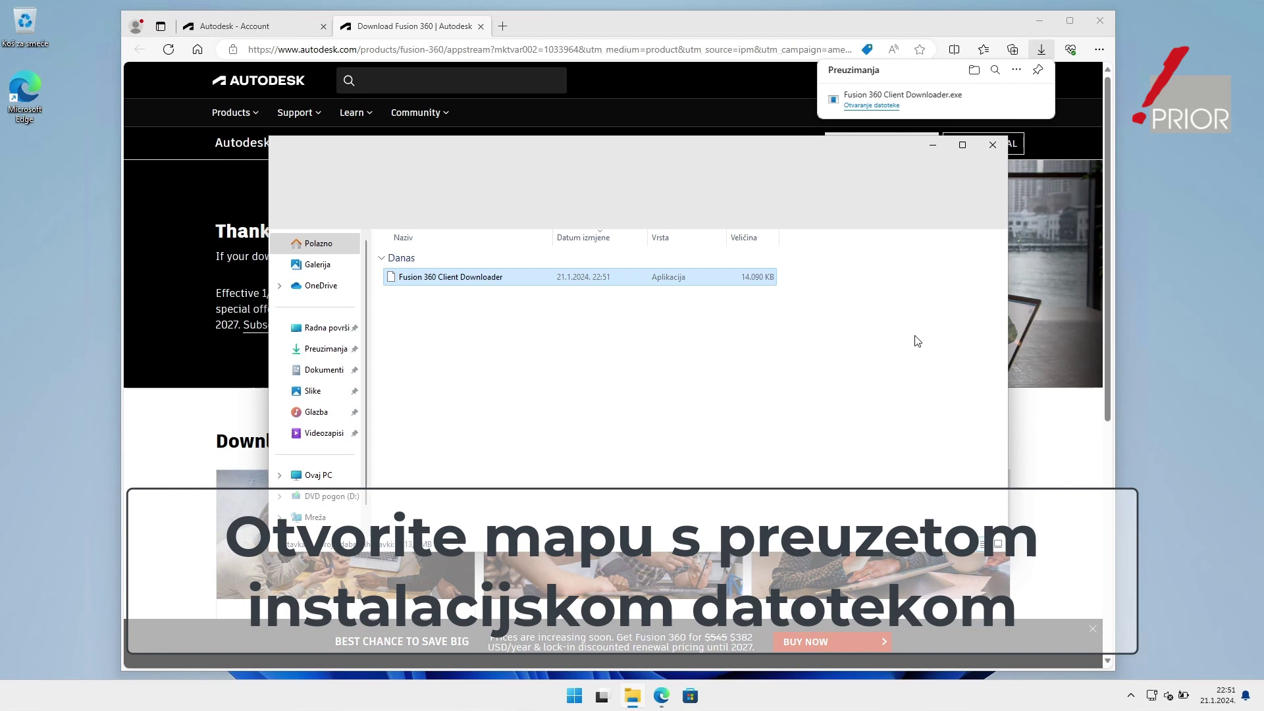
pyautogui.click(1105, 15)
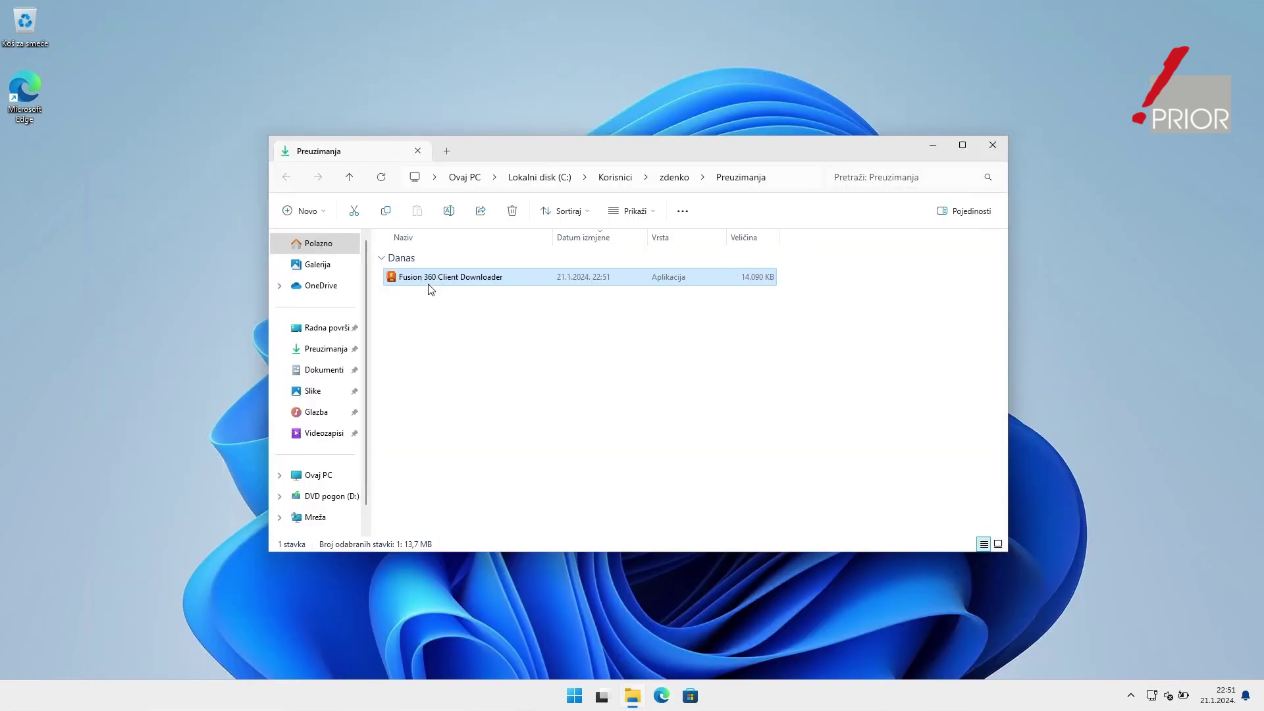
pyautogui.doubleClick(435, 277)
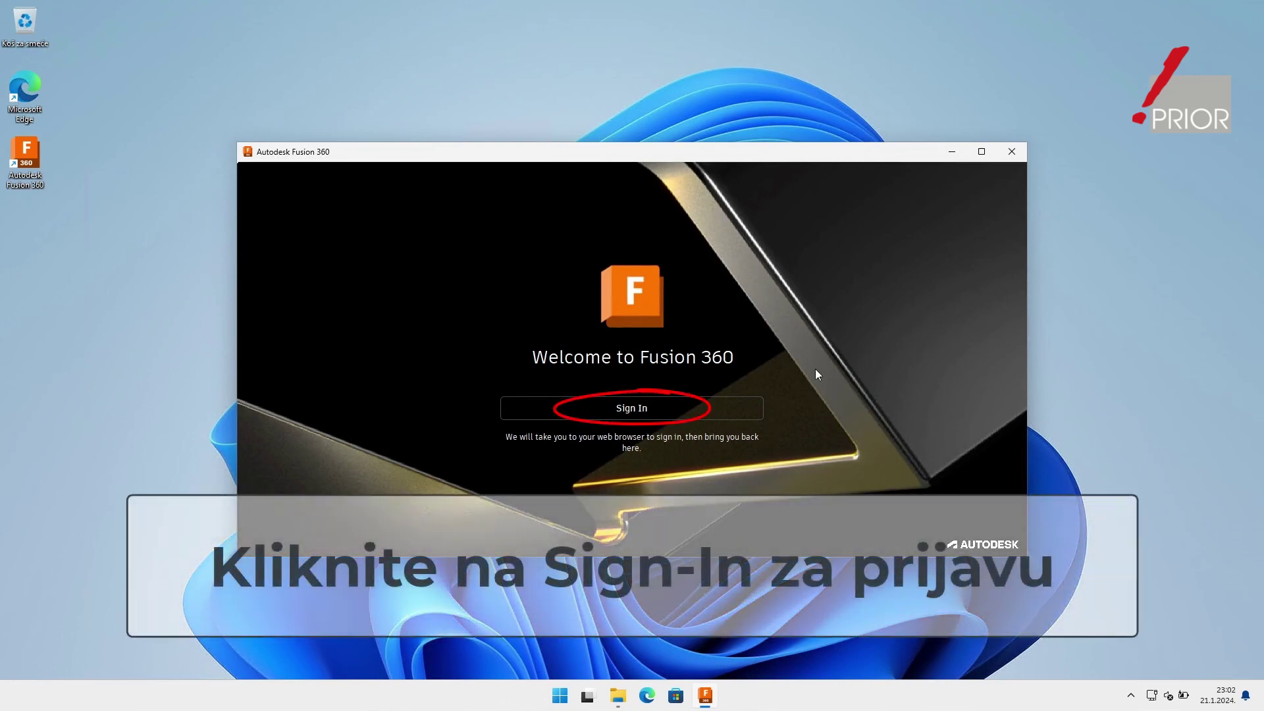
# - Sign in with the account e-mail and password, then open Autodesk Identity Manager via Go to product
pyautogui.click(626, 412)
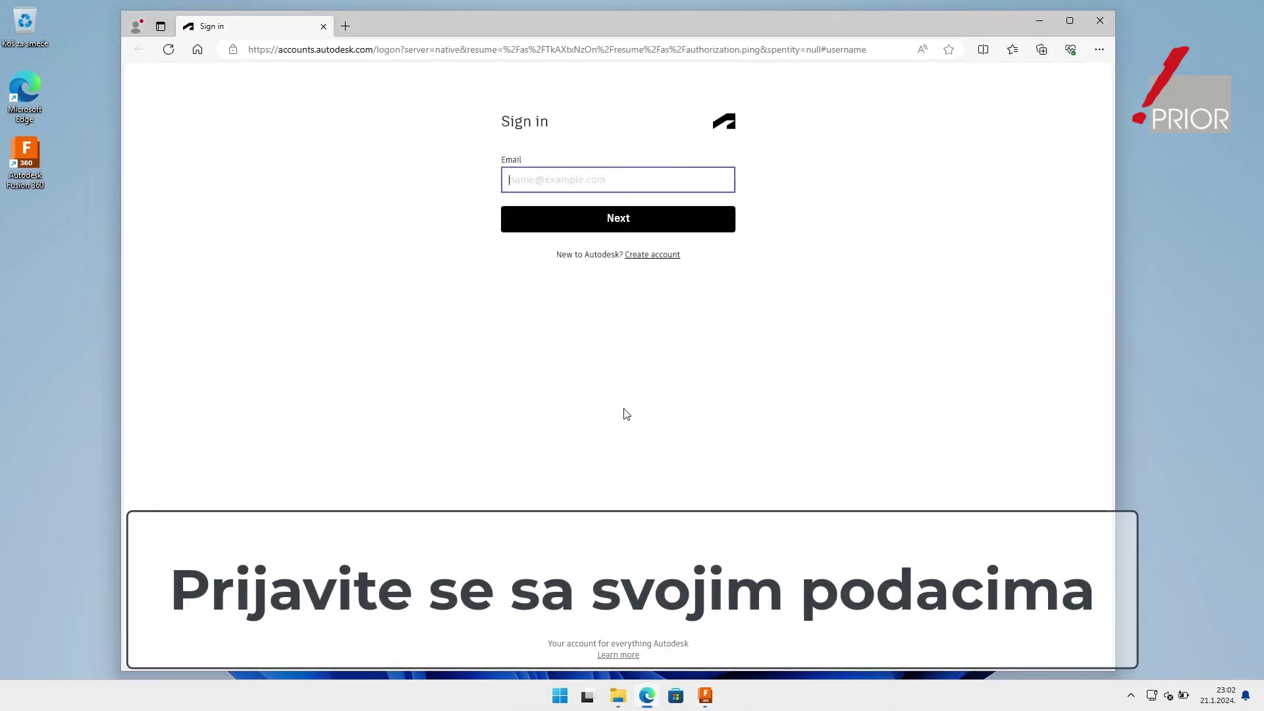
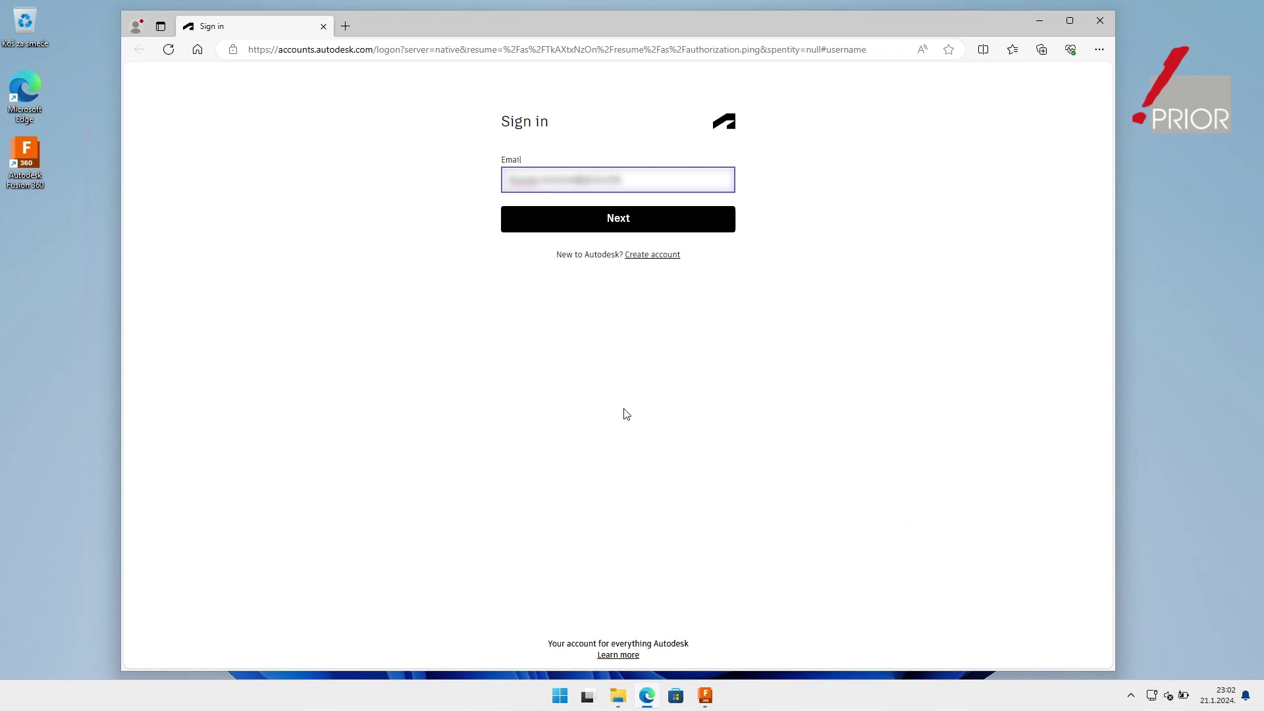
pyautogui.click(630, 228)
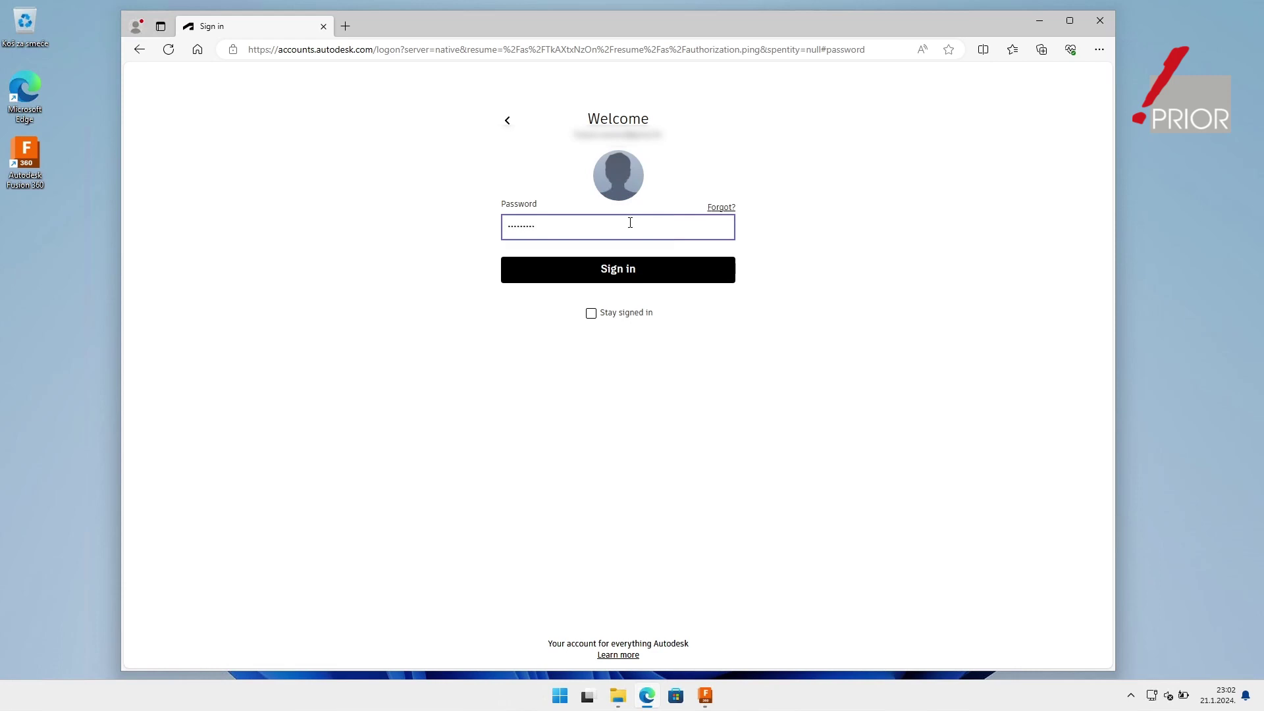
pyautogui.click(622, 274)
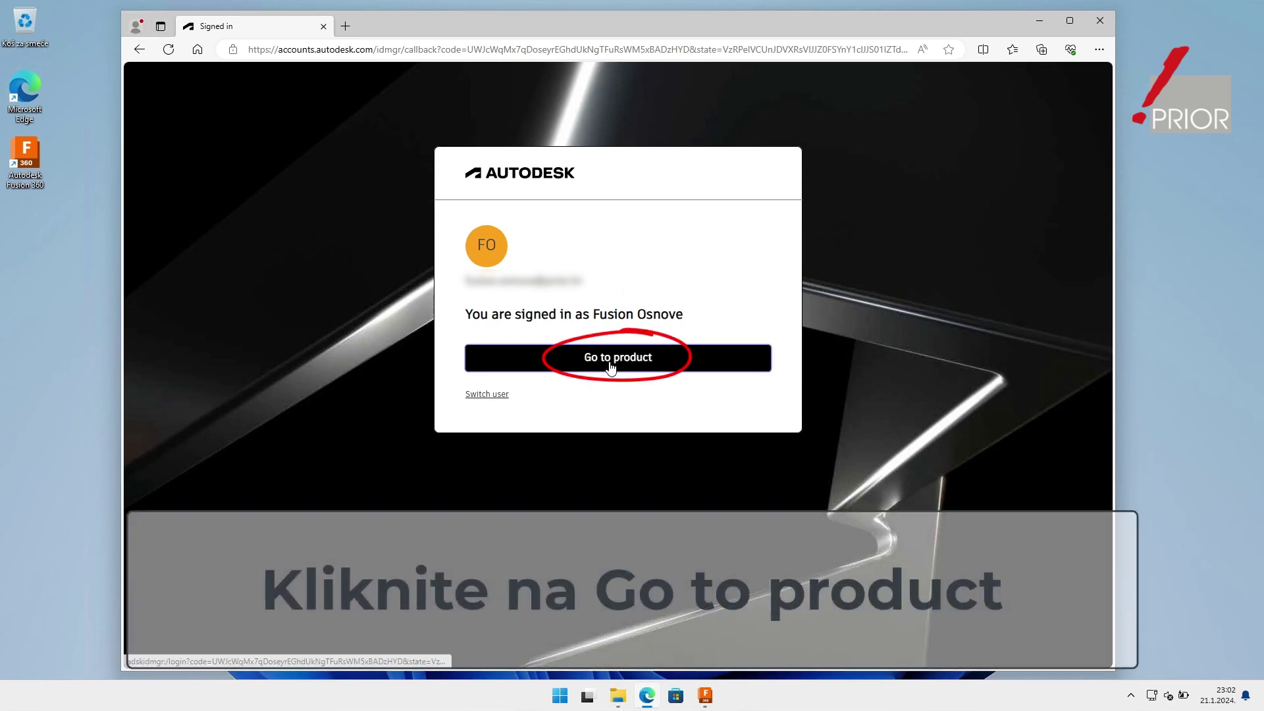
pyautogui.click(611, 367)
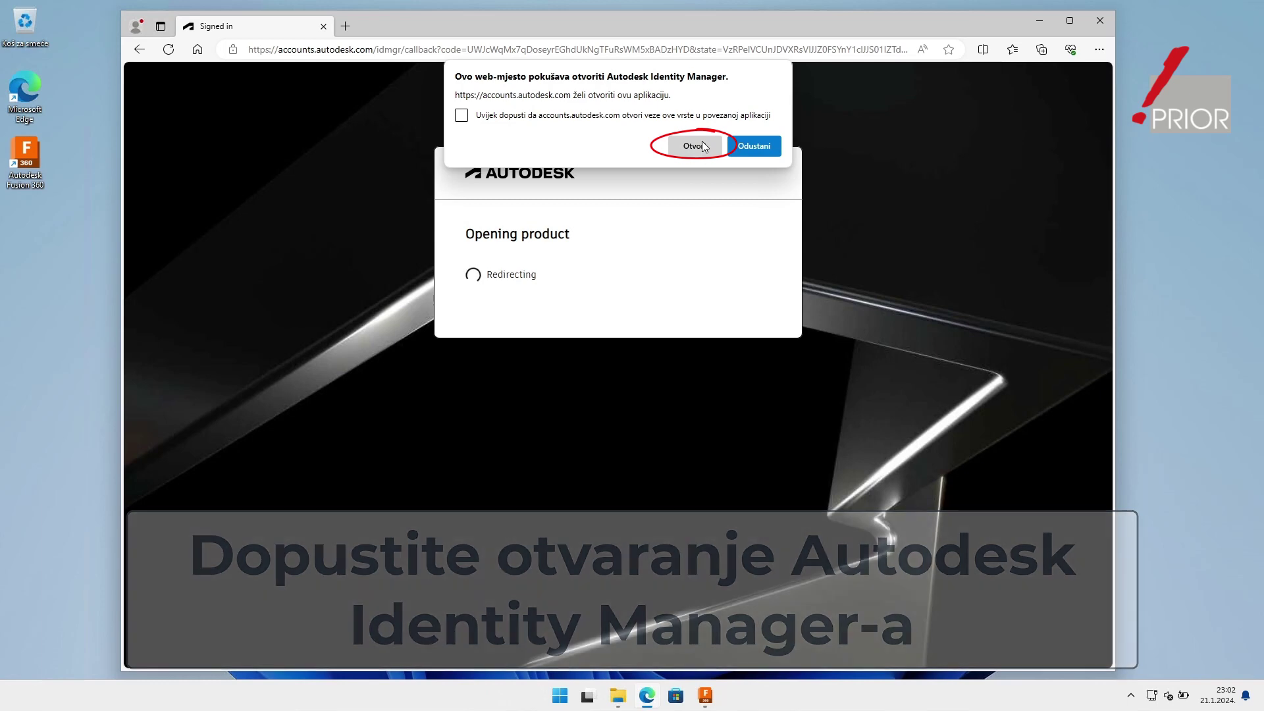
pyautogui.click(701, 142)
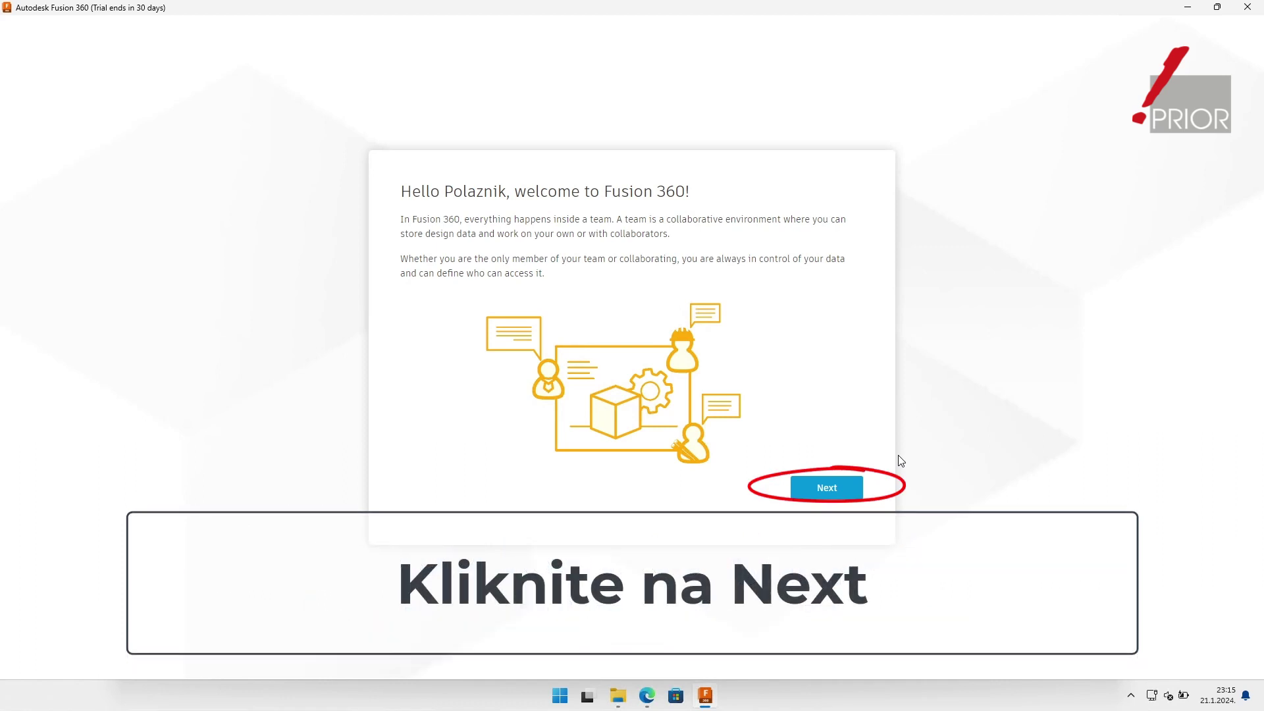
# - Name the new team 'Moj tim', allow discovery and automatic join, and create it
pyautogui.click(831, 495)
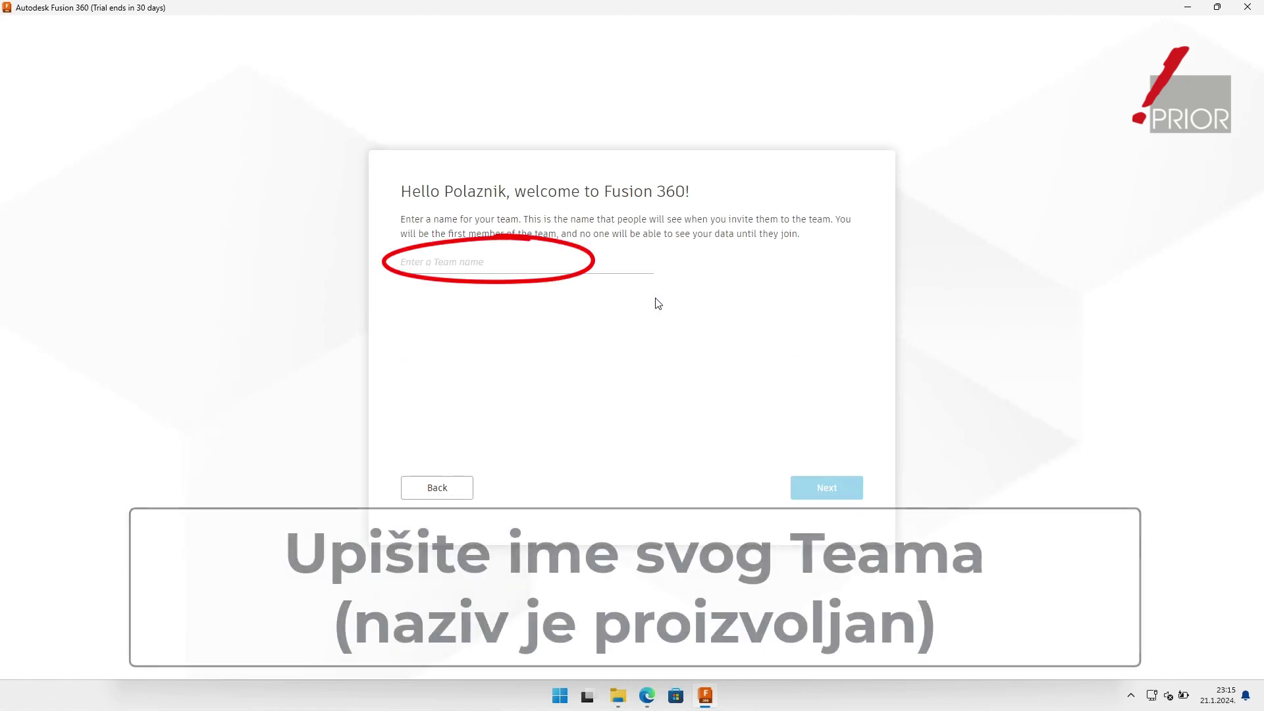
pyautogui.click(458, 259)
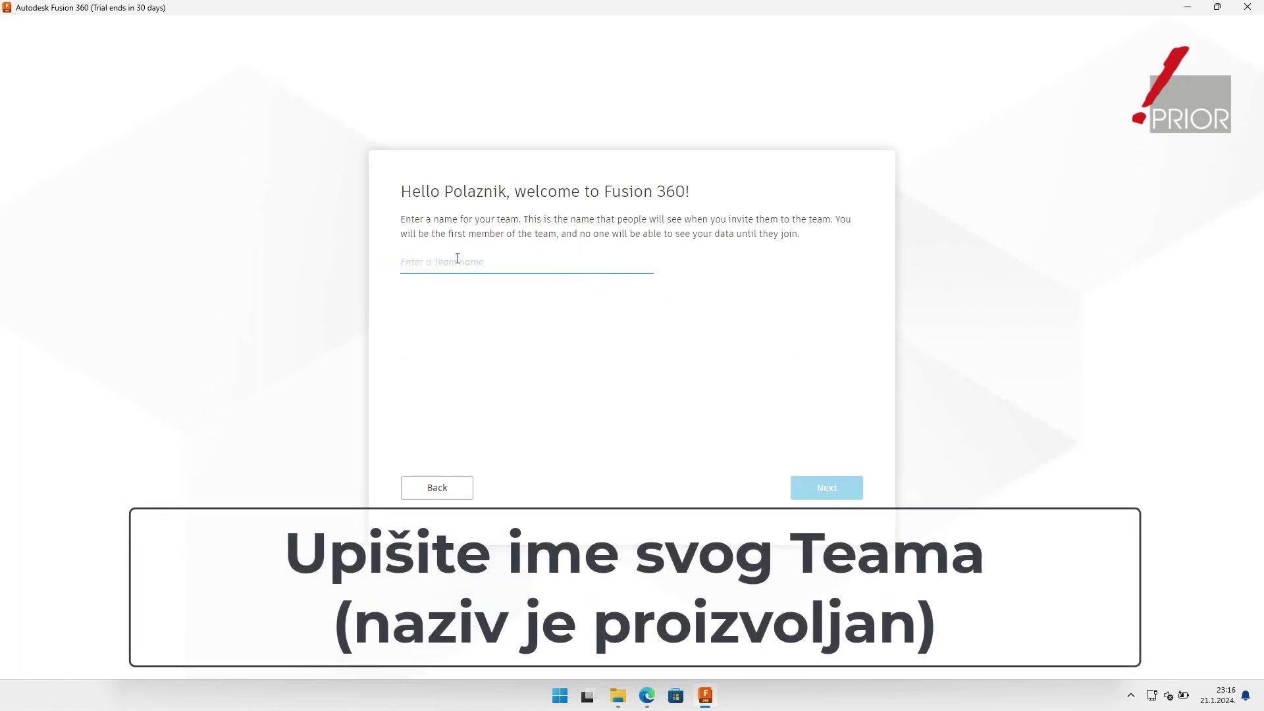
pyautogui.write('Moj tim')
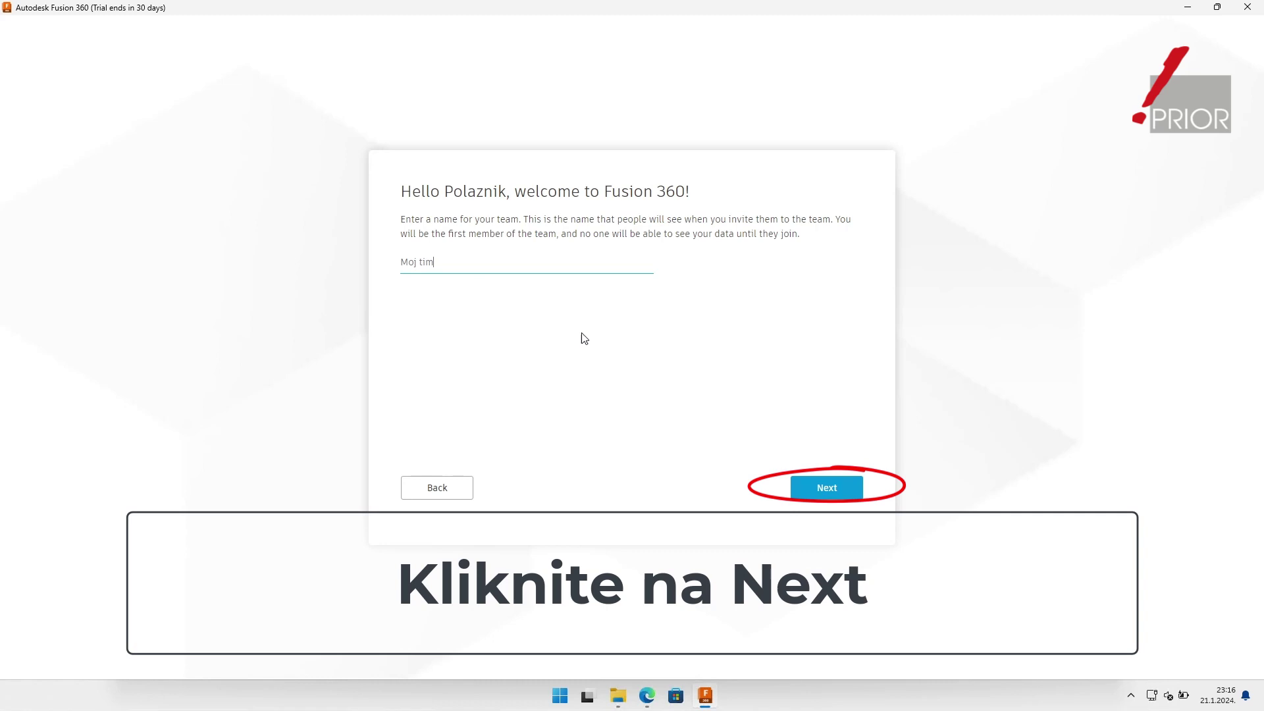
pyautogui.click(836, 488)
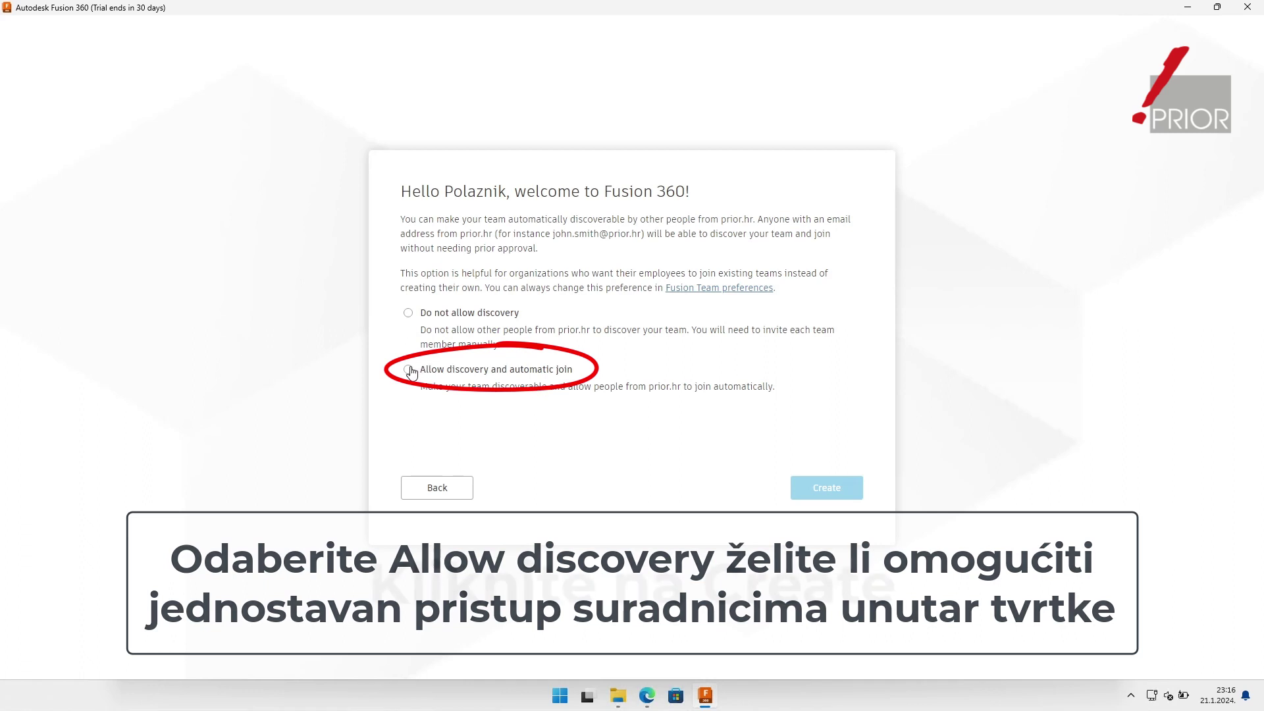
pyautogui.click(409, 370)
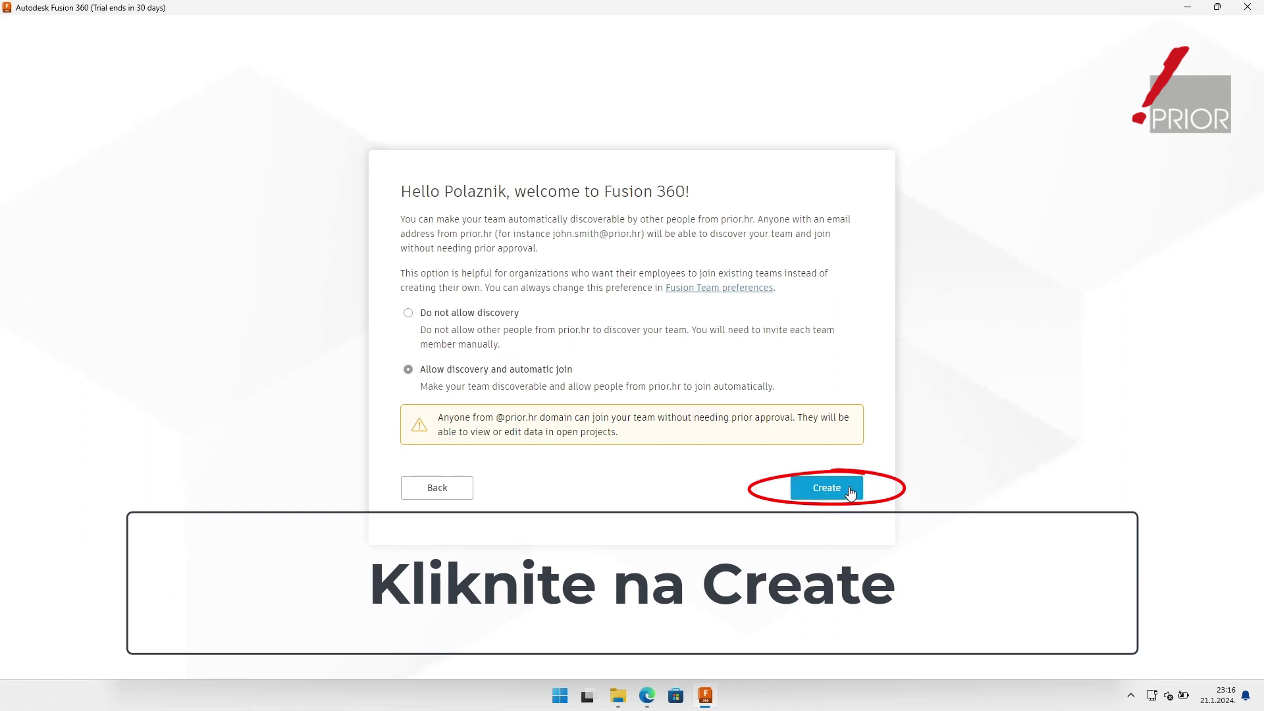
pyautogui.click(831, 492)
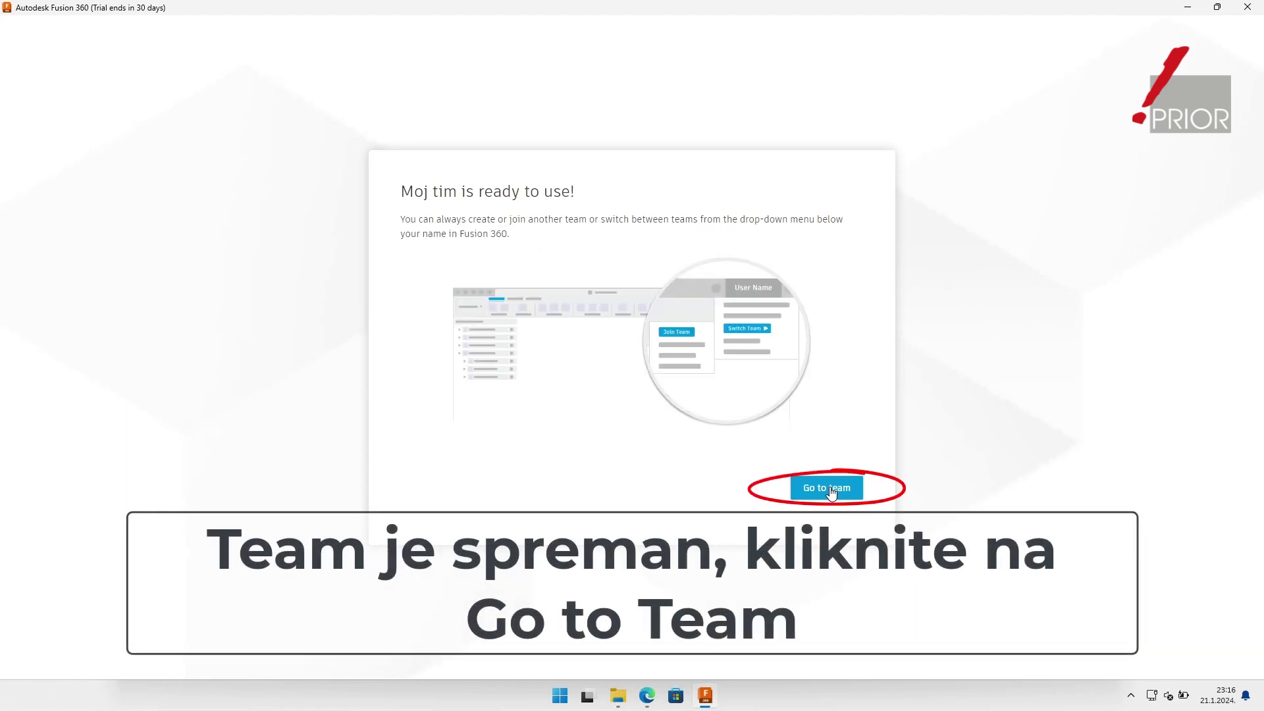
# - Go to the Moj tim team to reach the empty Untitled design
pyautogui.click(830, 492)
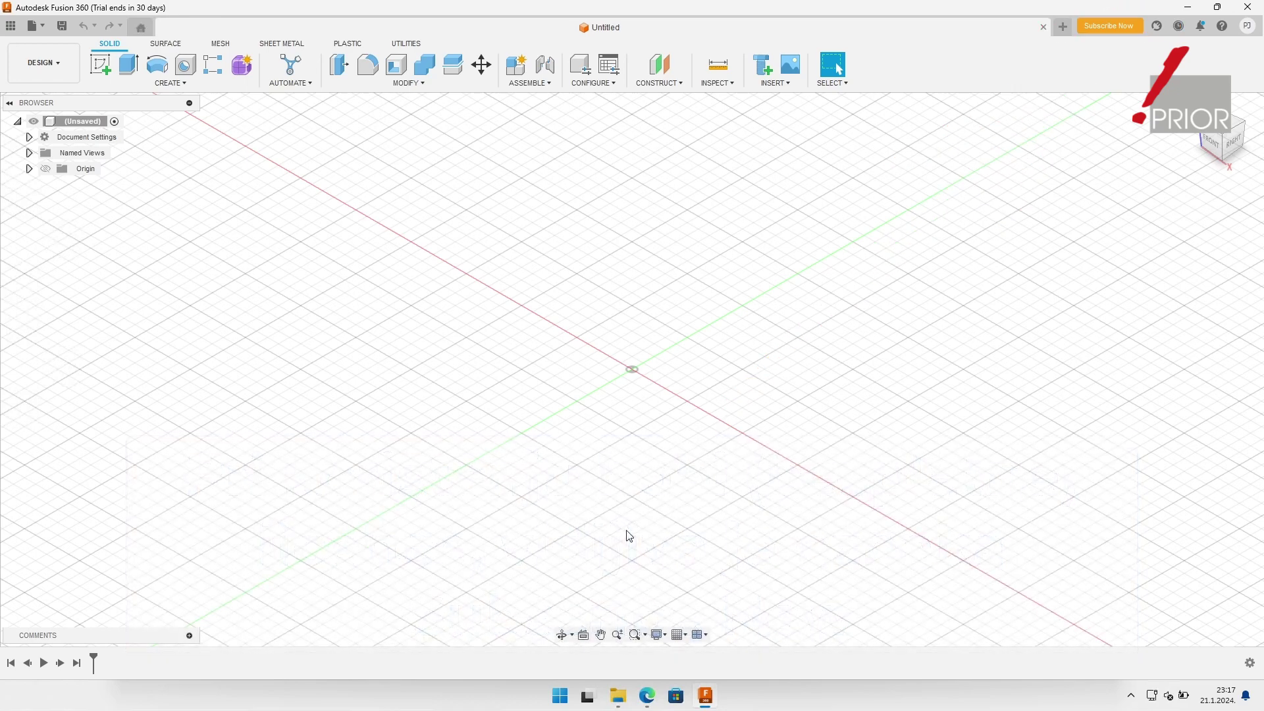
# - Open the Data Panel and view the team list, then return to Moj tim's projects
pyautogui.click(11, 26)
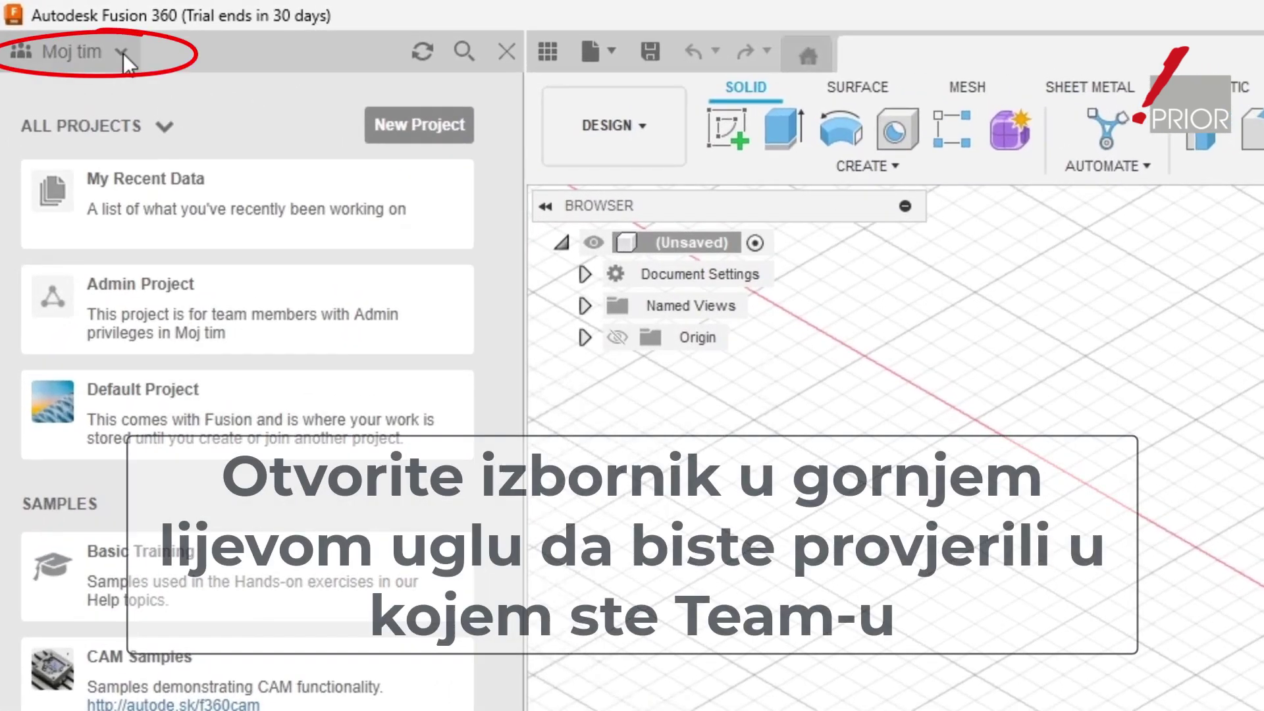
pyautogui.click(124, 53)
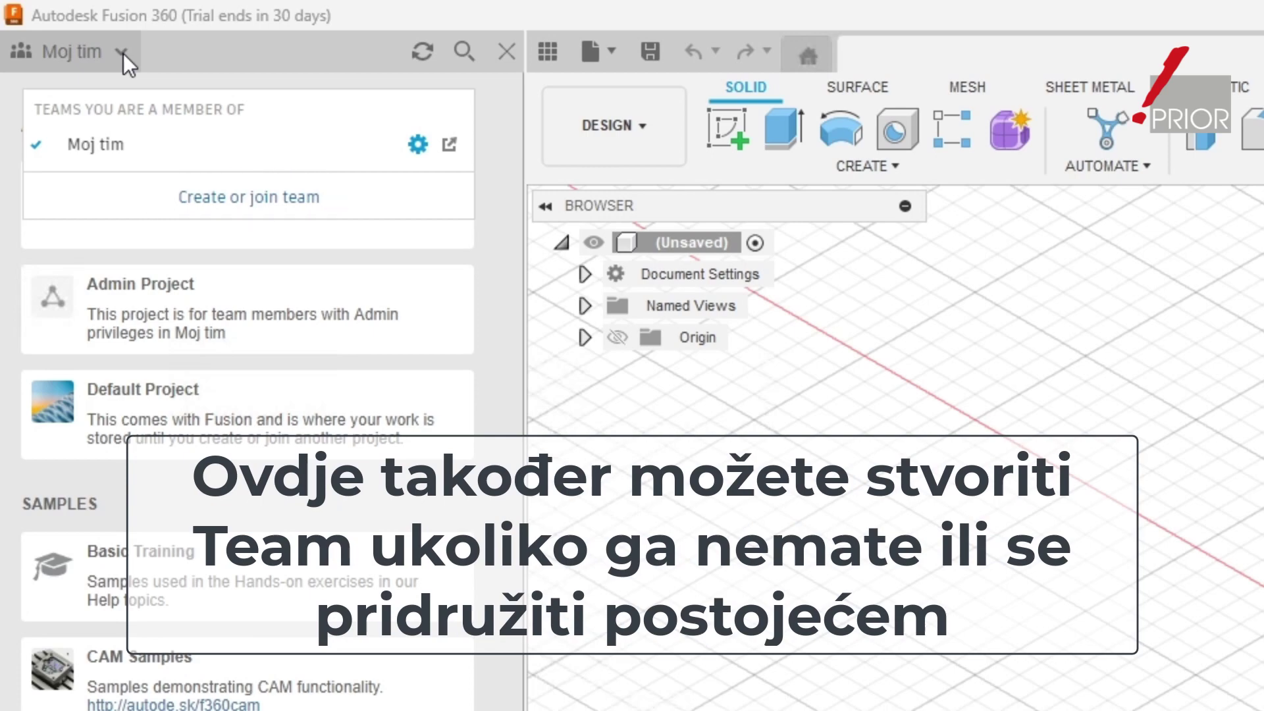
pyautogui.click(123, 53)
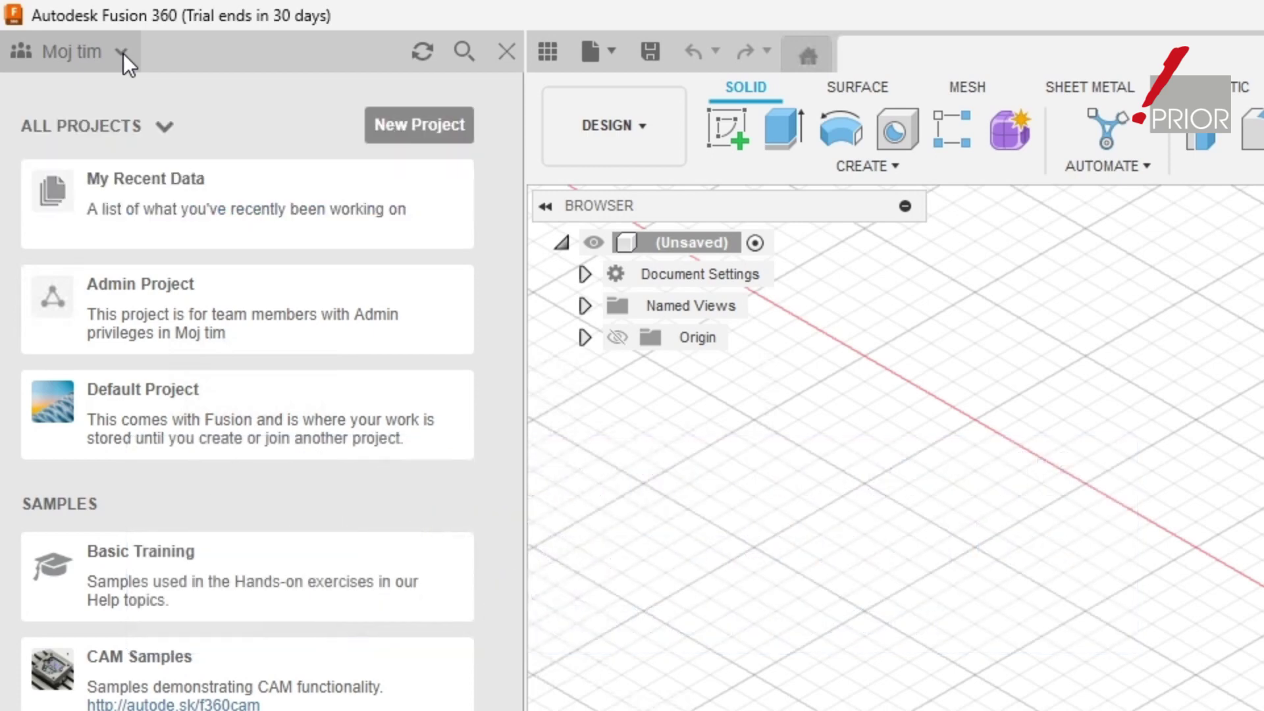